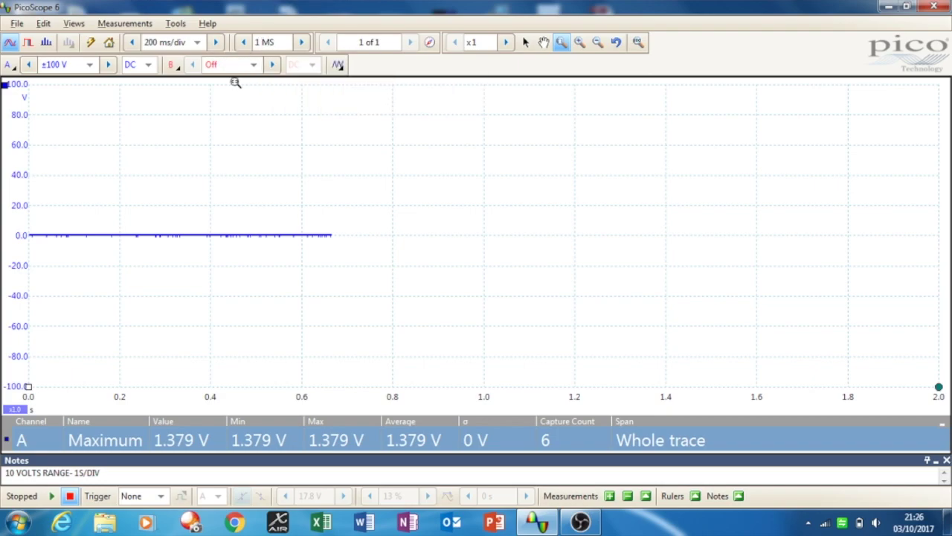
- Review channel A's probe options, then record six injector captures and stop on the latest
left_click(8, 65)
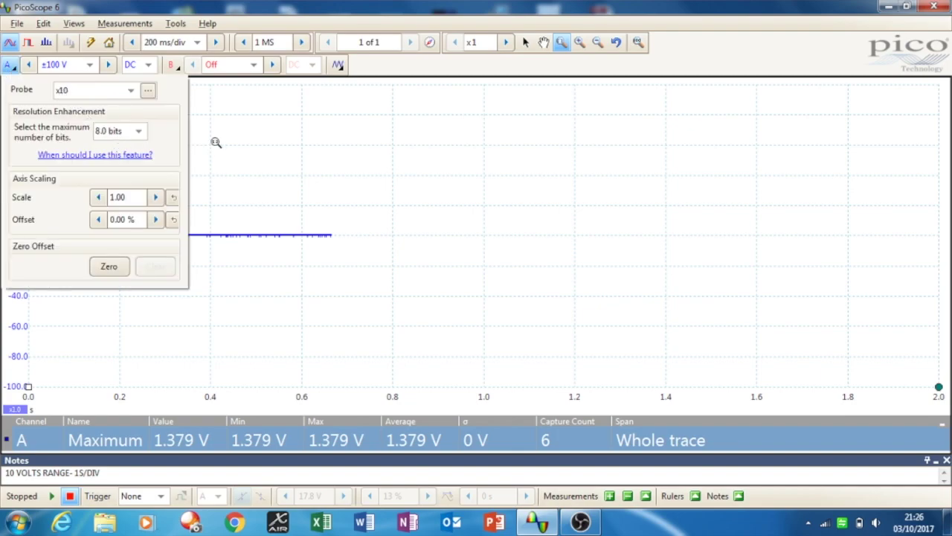
left_click(132, 90)
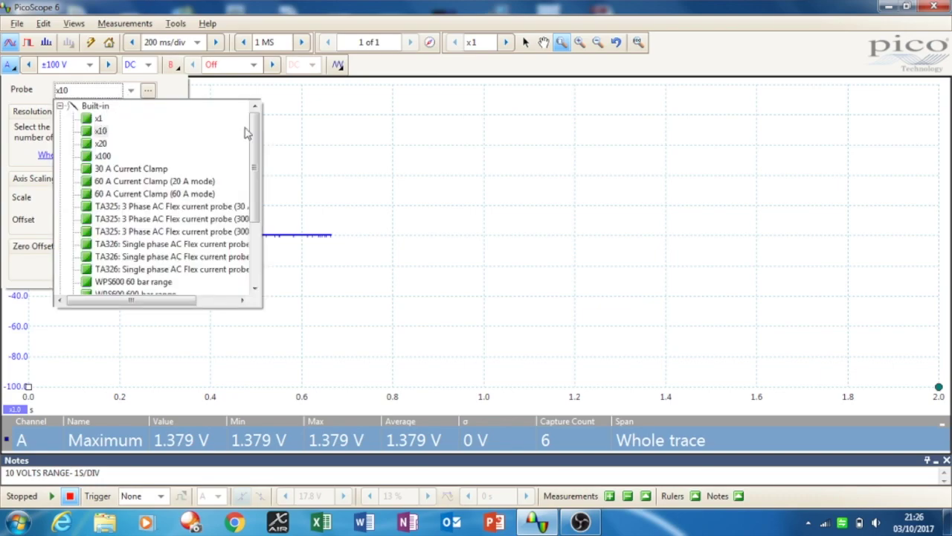
left_click(316, 124)
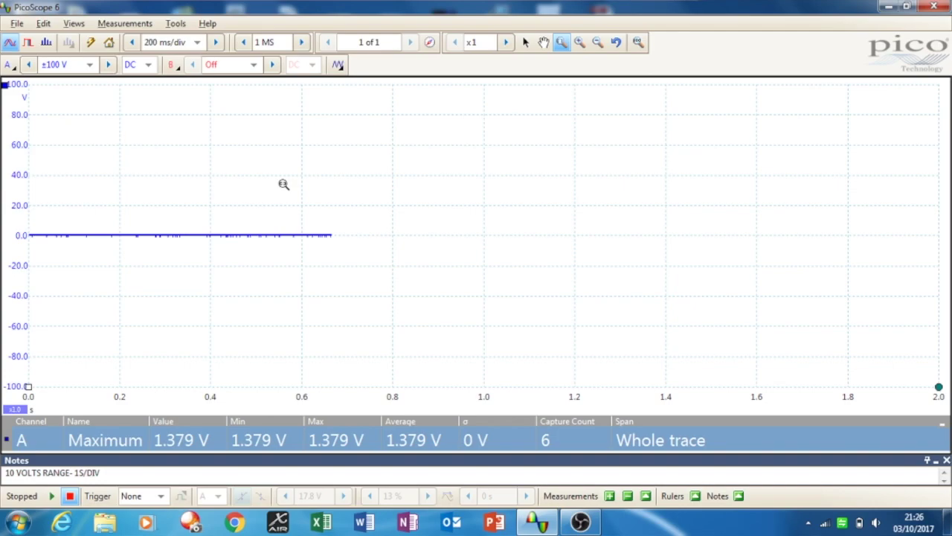
key("space")
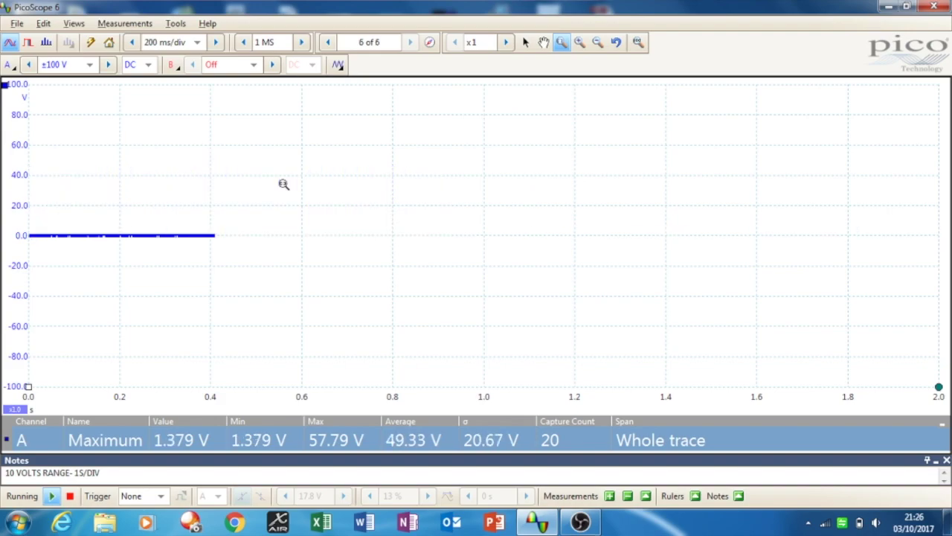
key("space")
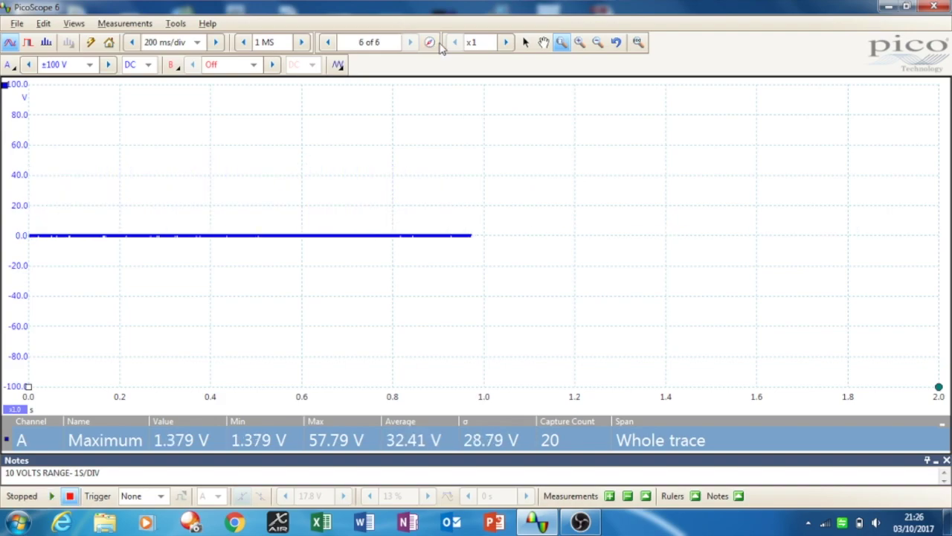
- Show capture 5 of 6 and zoom progressively onto the square-pulse burst near 871 ms
left_click(326, 42)
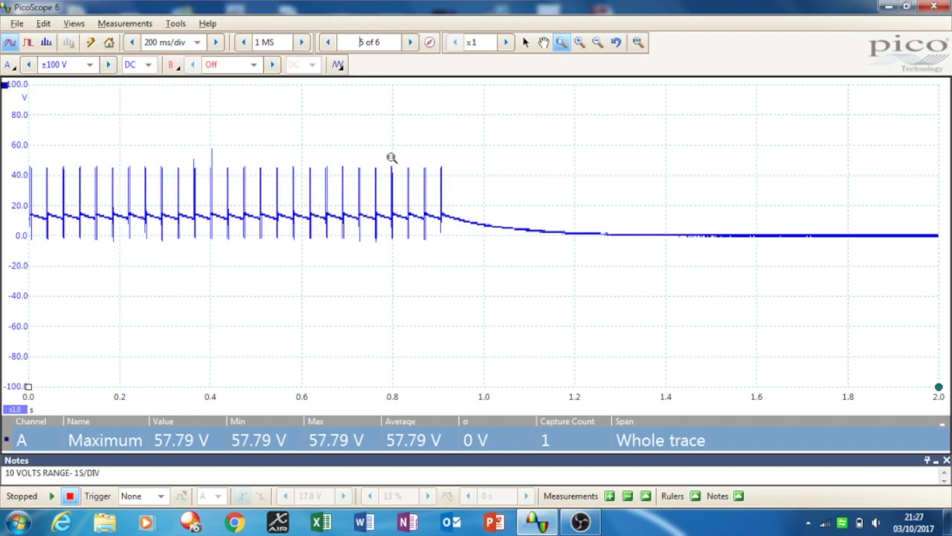
left_click_drag(389, 156, 454, 248)
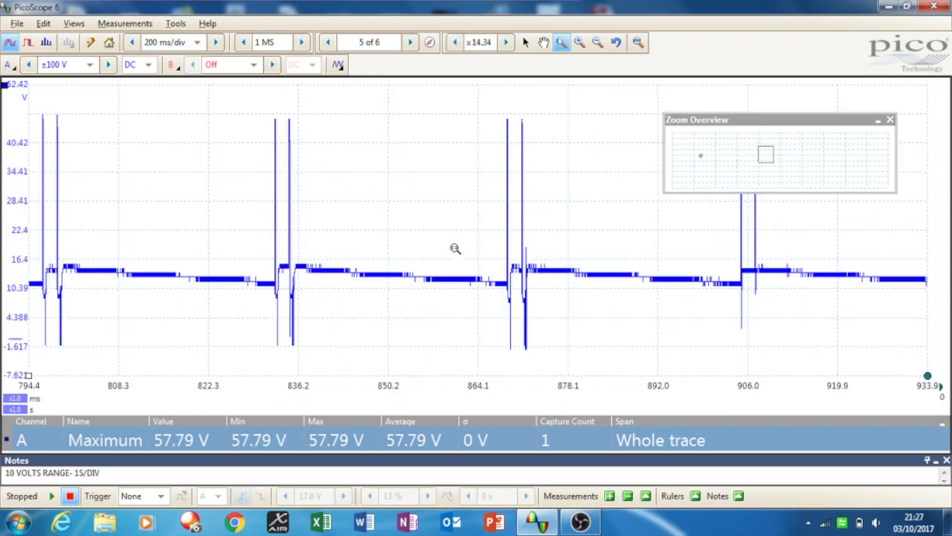
mouse_move(495, 91)
left_mouse_down()
mouse_move(549, 204)
mouse_move(561, 353)
left_mouse_up()
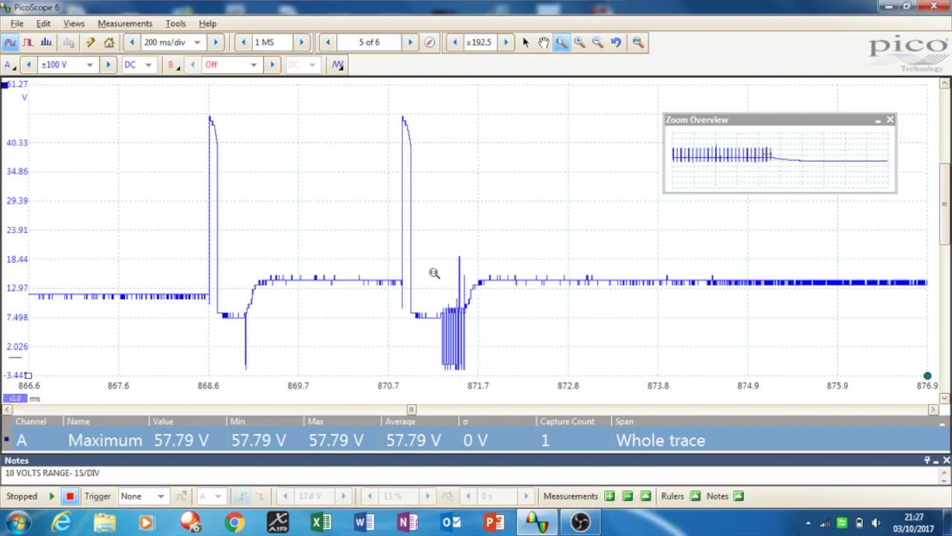
left_click_drag(432, 271, 489, 372)
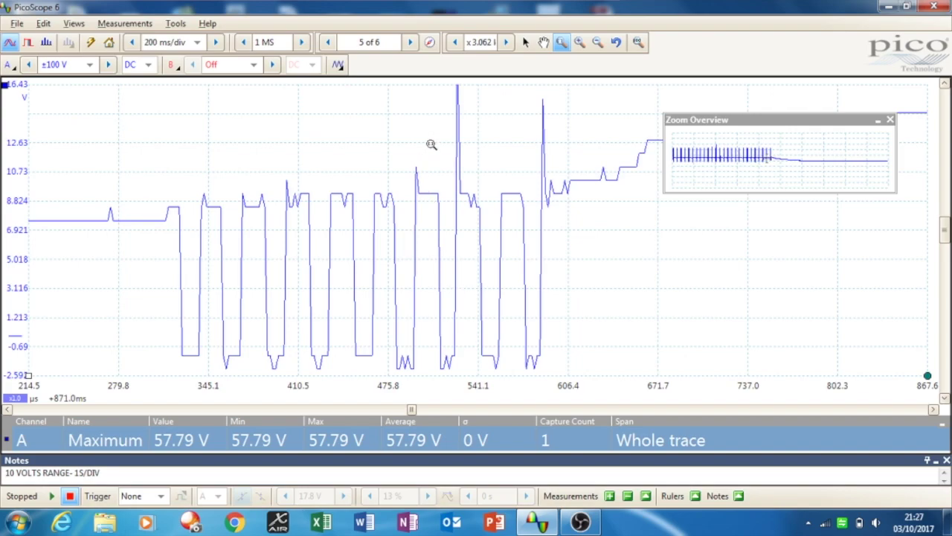
left_click(595, 44)
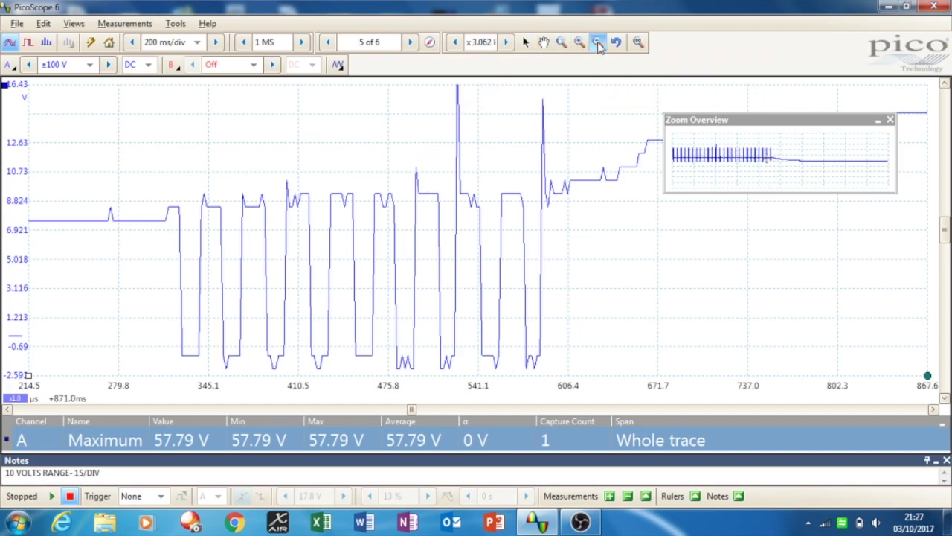
- Close the zoom overview to restore the full trace, then zoom onto a pulse pair near 0.5 s
left_click(892, 121)
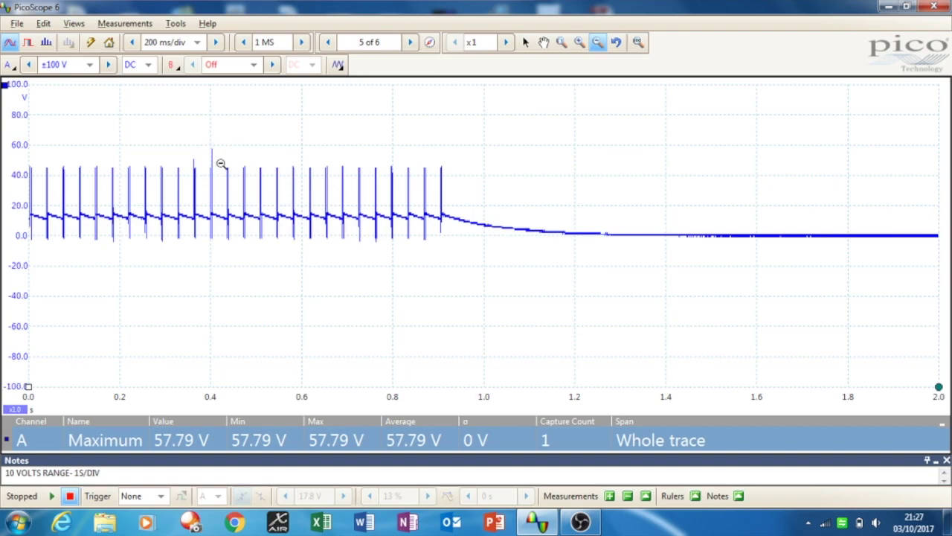
left_click(561, 44)
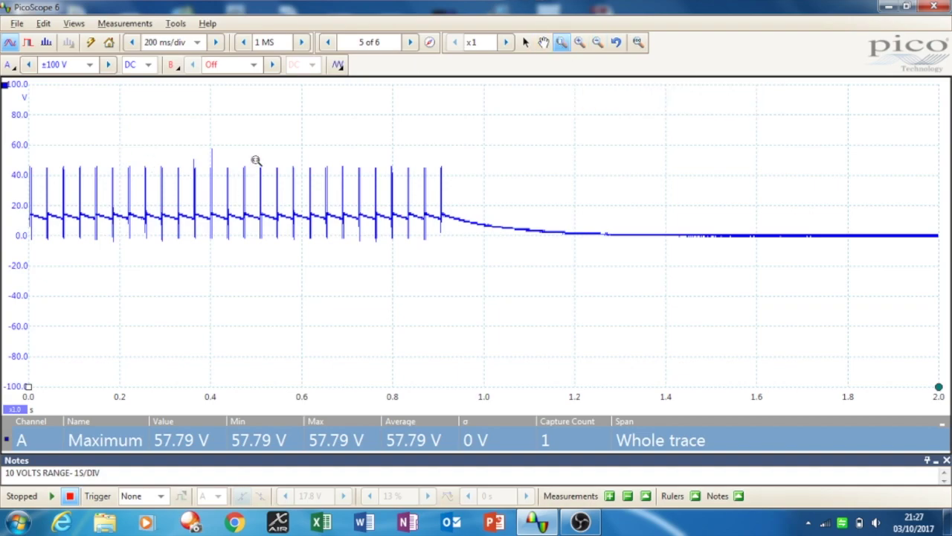
left_click_drag(255, 159, 271, 240)
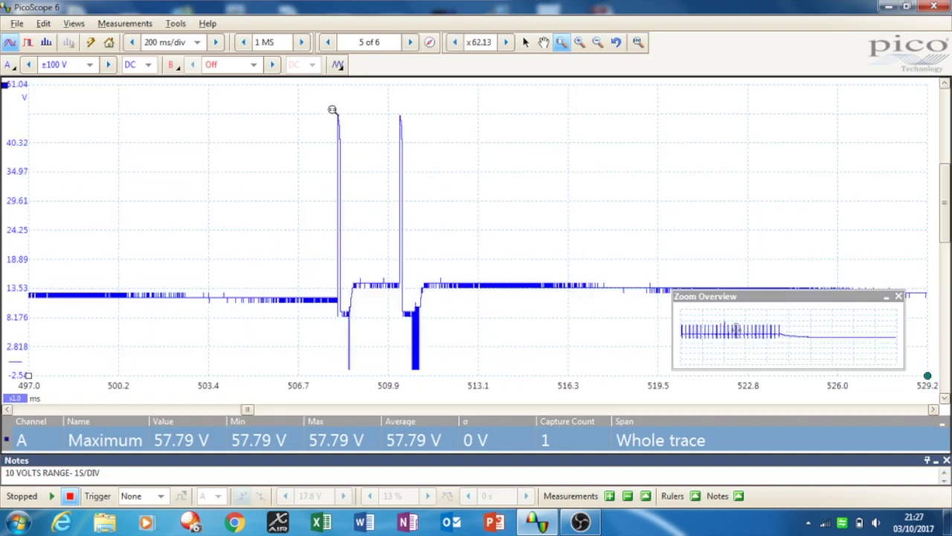
- Magnify about 460x across 508–511 ms and move the Zoom Overview off the second pulse
left_click_drag(332, 110, 452, 383)
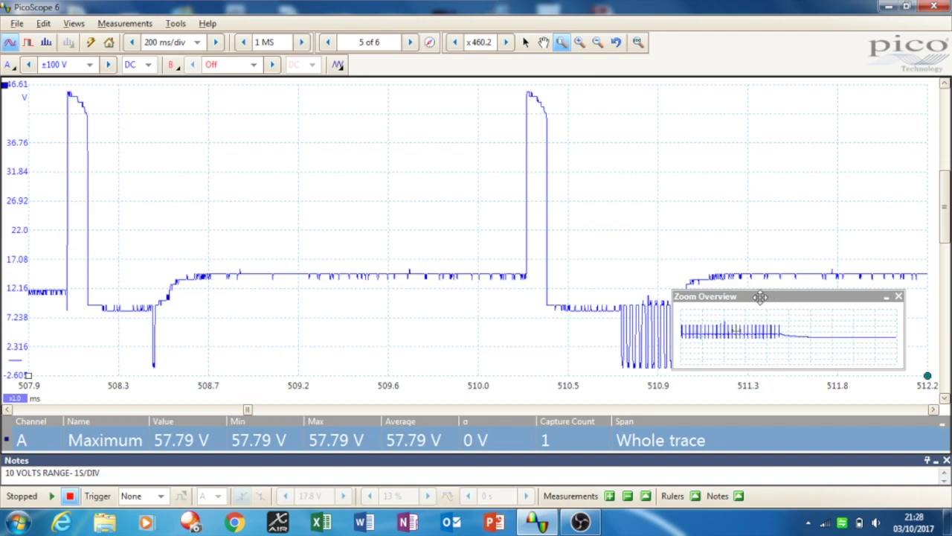
left_click_drag(759, 297, 793, 315)
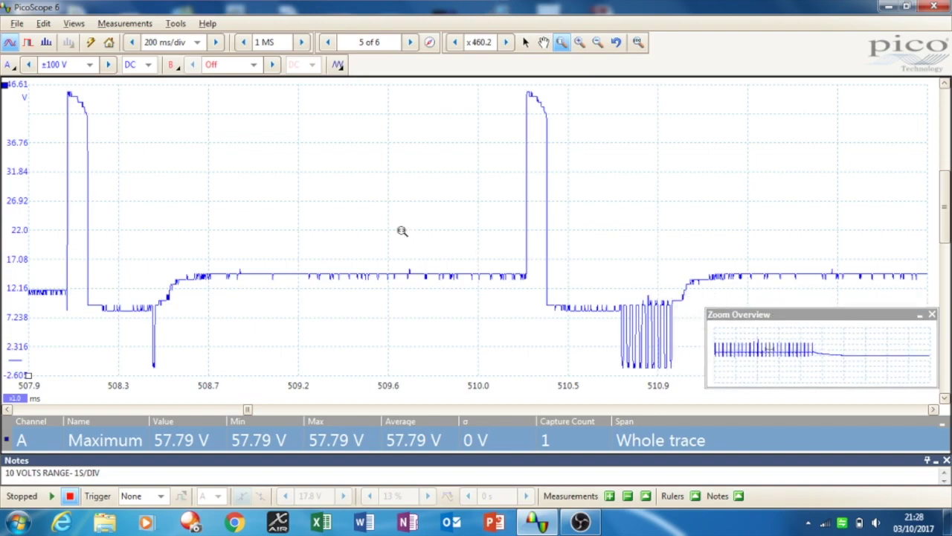